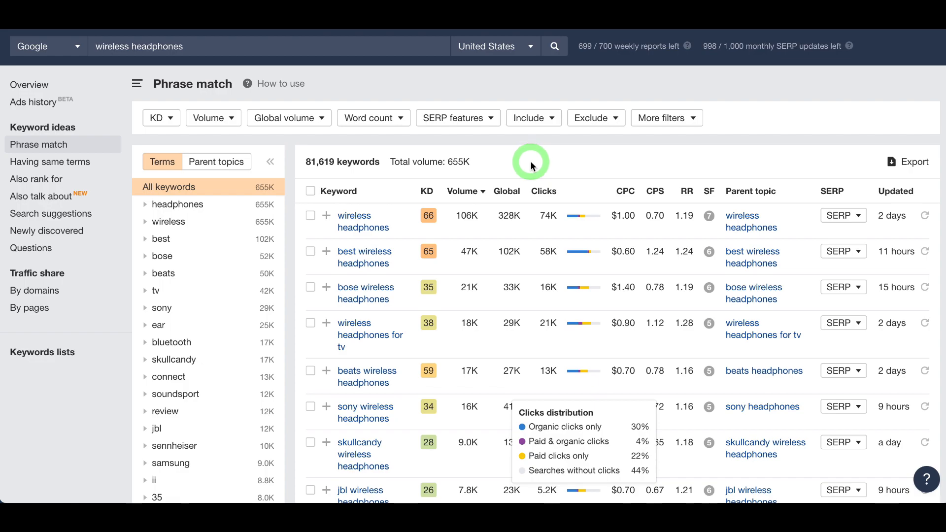
- Filter the phrase match keywords to a keyword difficulty (KD) range of 10 to 30
click(174, 121)
click(174, 122)
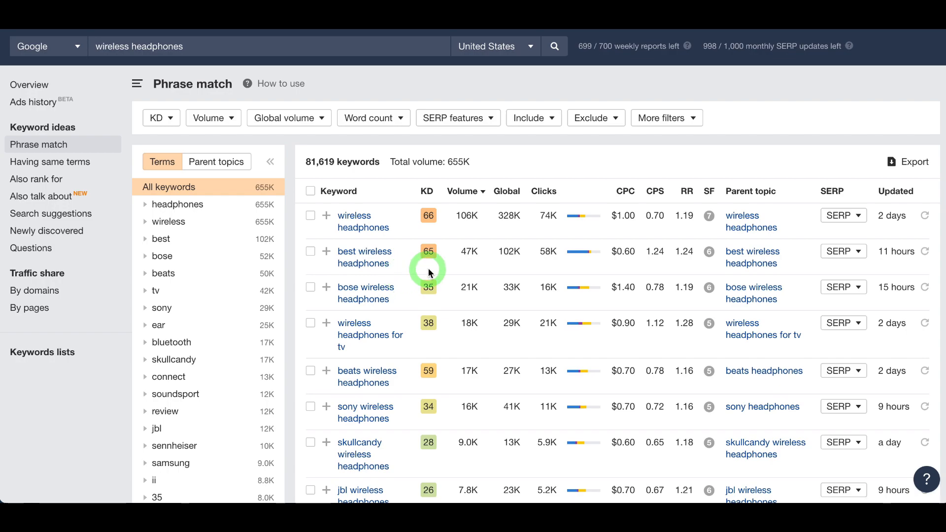
click(168, 121)
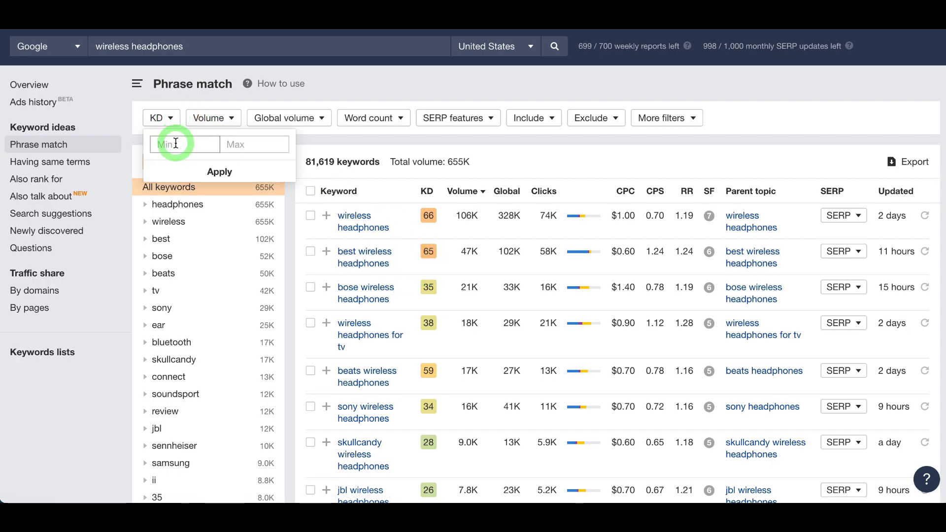
click(176, 144)
text(20)
key(BackSpace)
key(BackSpace)
text(1)
click(249, 146)
text(30)
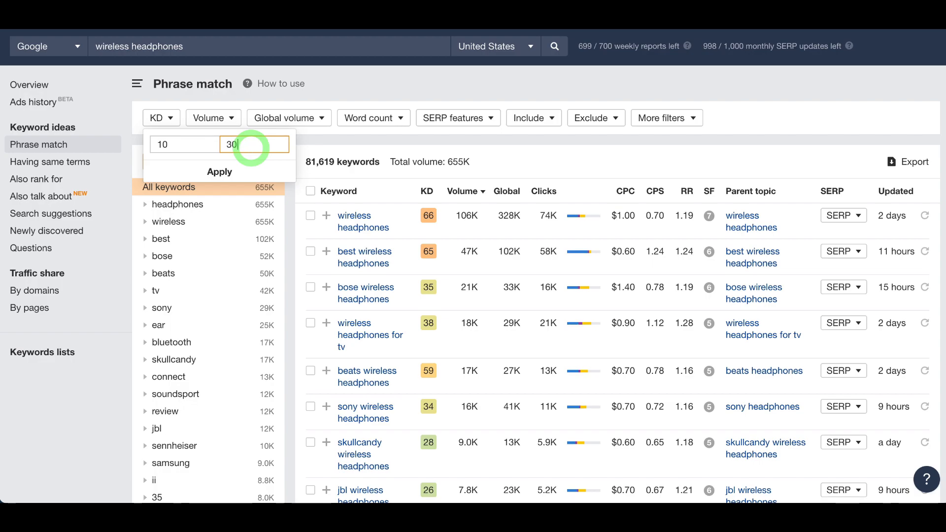
click(219, 171)
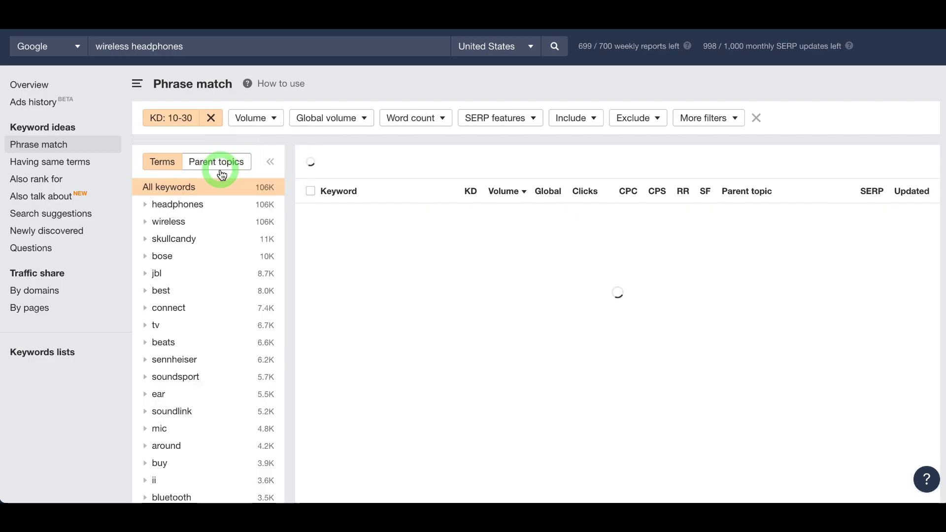
- Examine the difficulty and search volume of the filtered keywords, and open the overview for "wireless headphones"
click(275, 162)
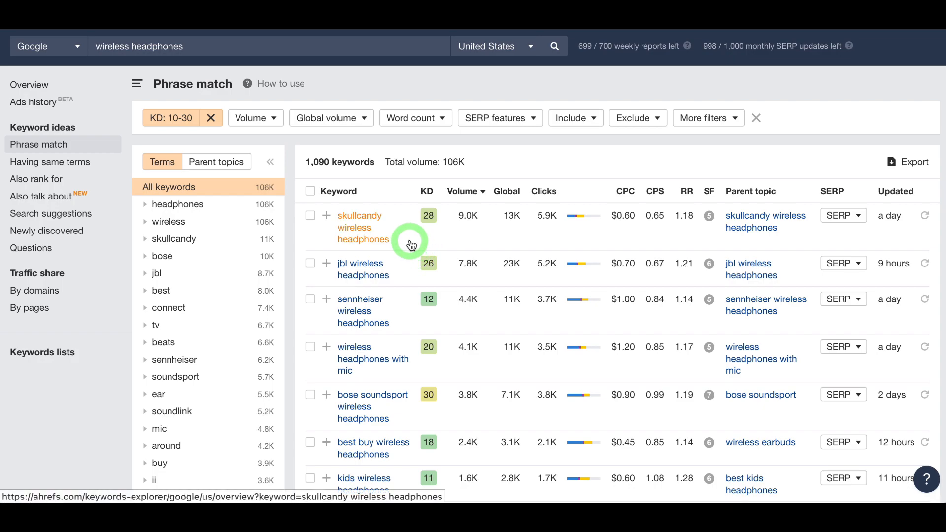
scroll(426, 291, down, 2)
scroll(429, 291, down, 2)
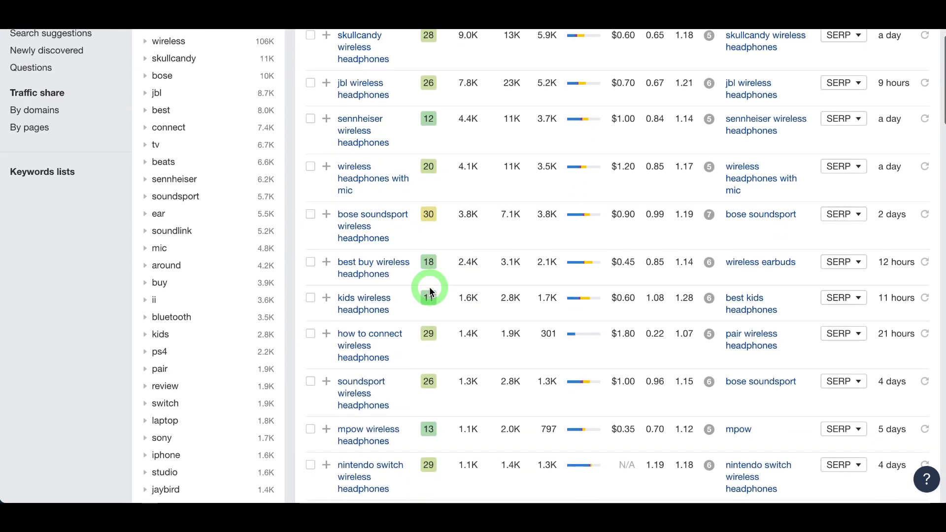
scroll(430, 291, up, 4)
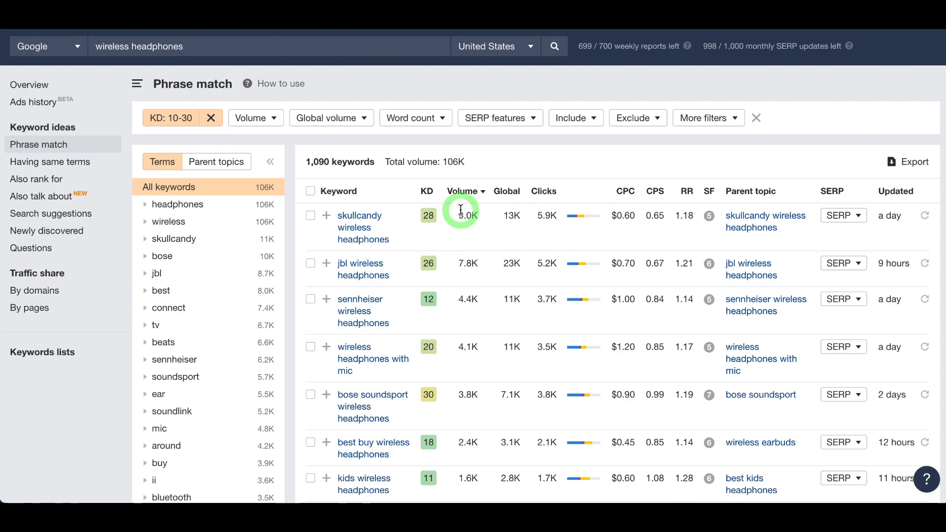
mouse_move(472, 196)
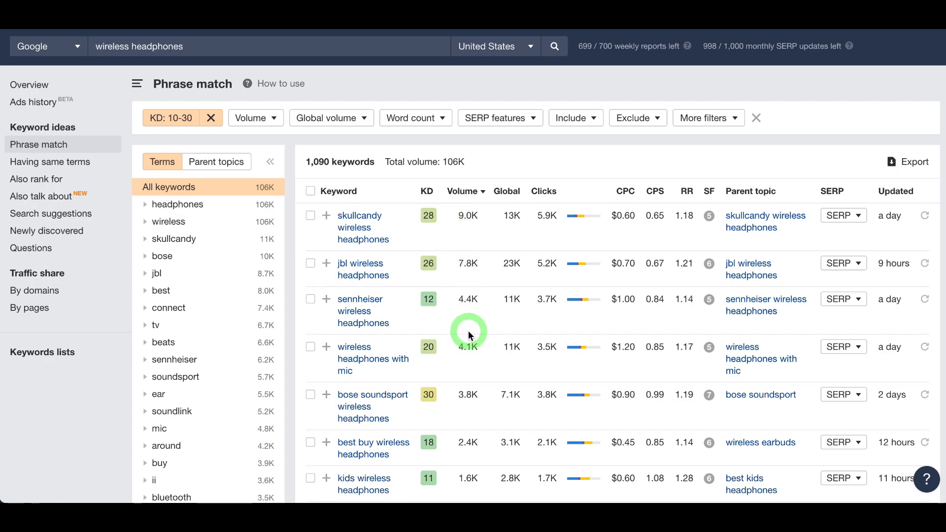
scroll(469, 333, down, 1)
scroll(469, 335, down, 1)
scroll(469, 333, down, 3)
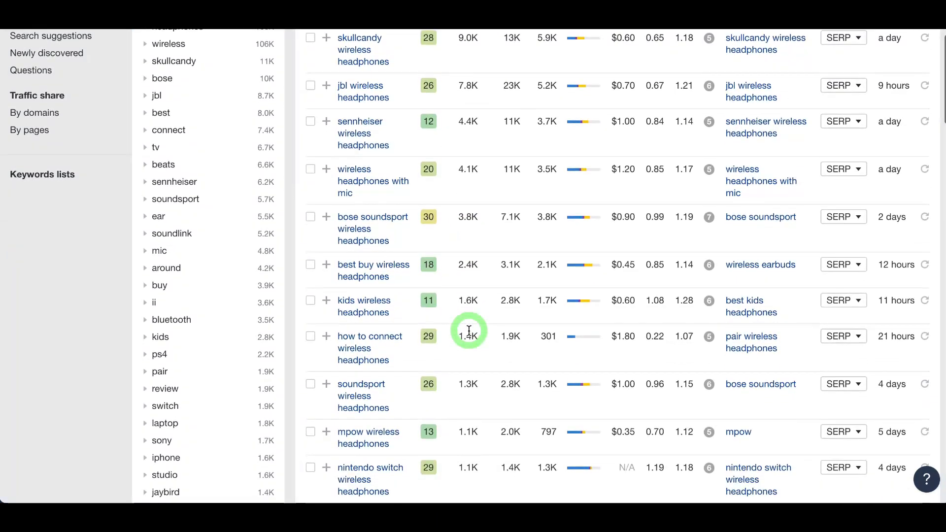
scroll(469, 331, down, 3)
scroll(469, 331, up, 9)
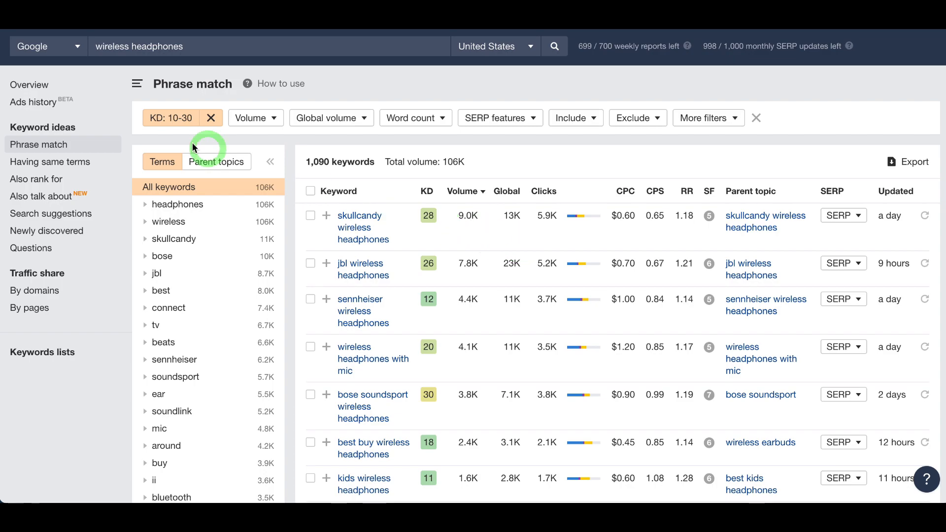
click(28, 86)
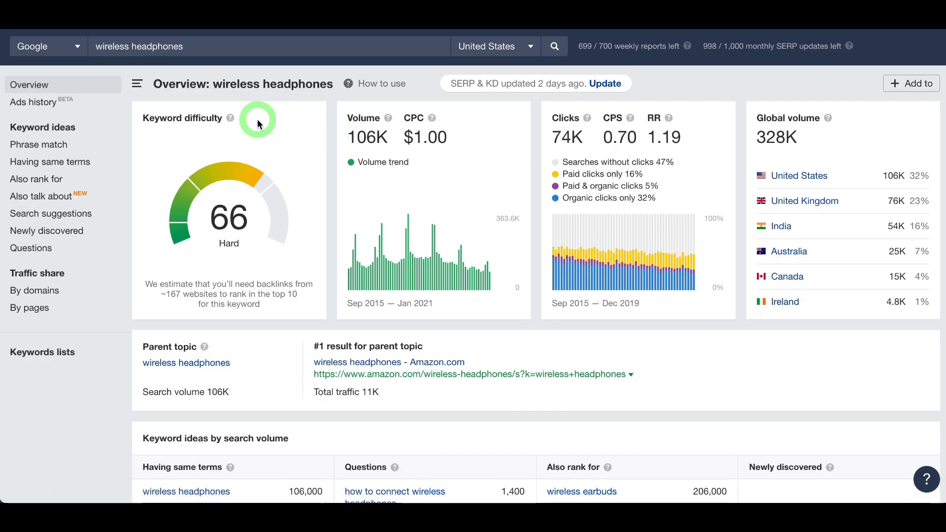
- Return to the phrase match ideas and filter them to a search volume of 20000 to 106000
click(39, 148)
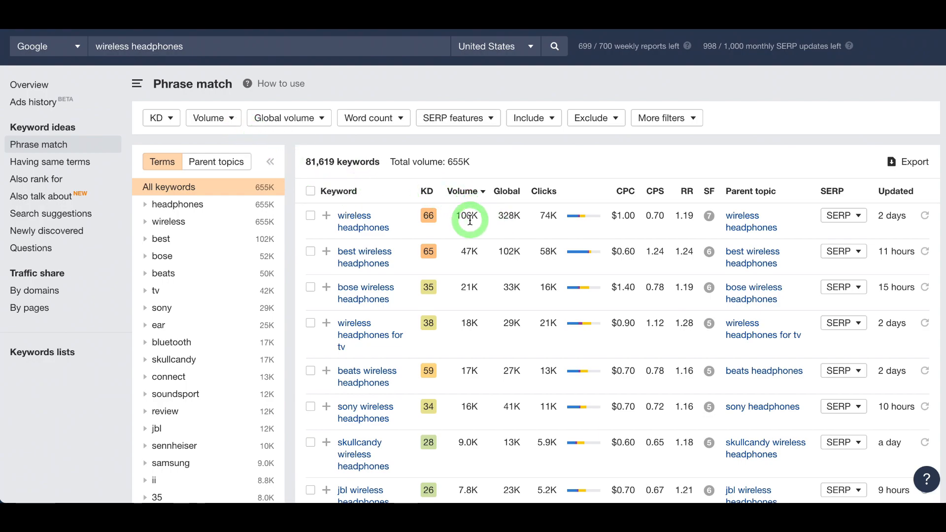
click(222, 119)
click(225, 144)
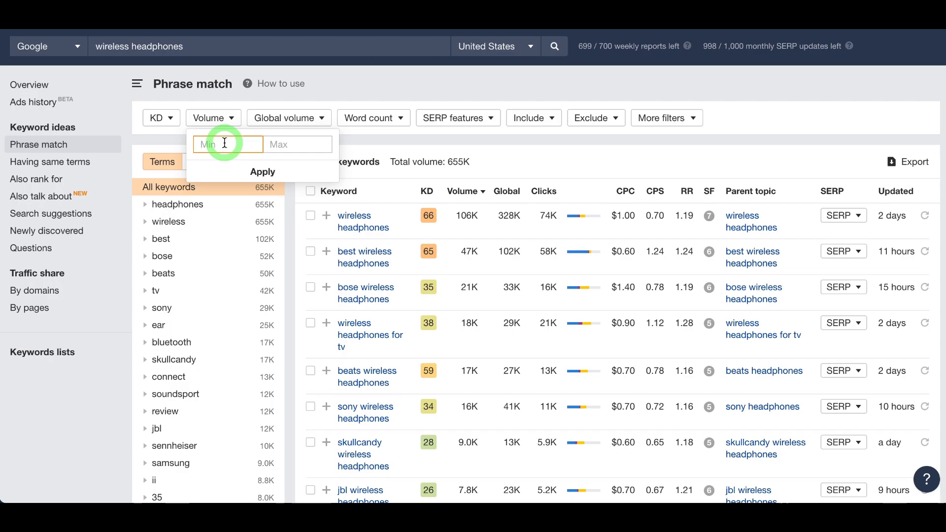
text(20000)
click(277, 144)
text(10)
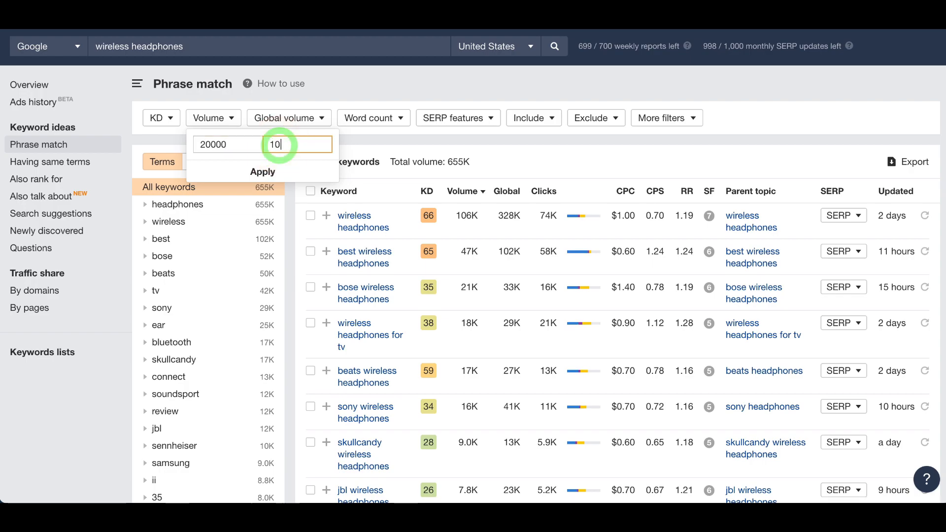
text(6000)
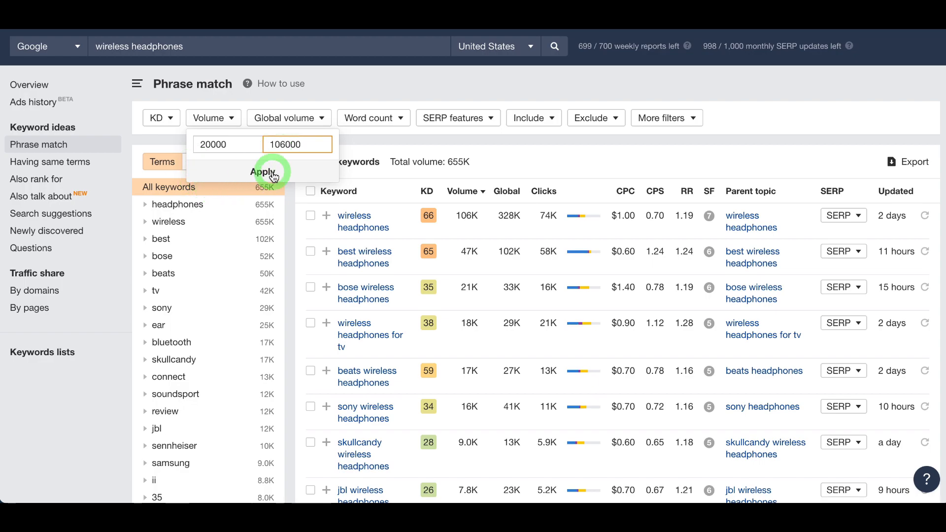
click(268, 171)
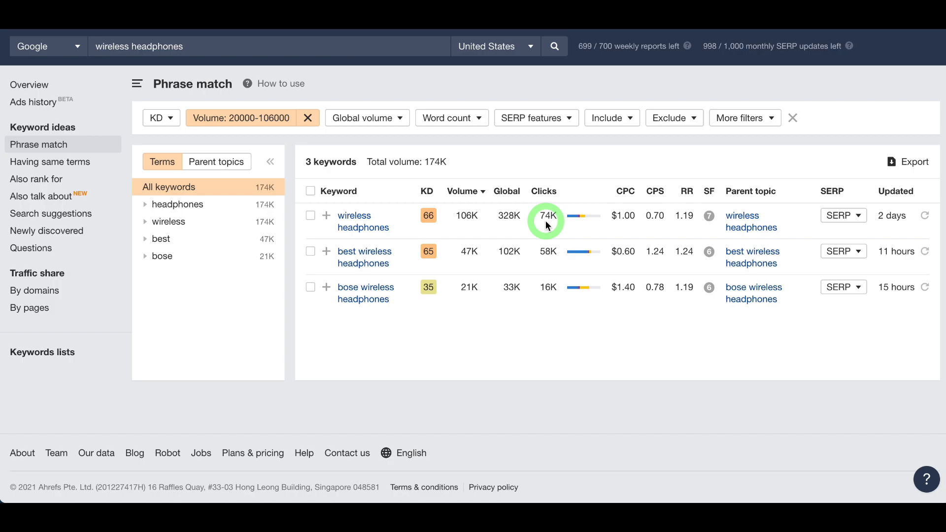
- Remove the volume filter from the phrase match keywords and open the word count filter
mouse_move(546, 197)
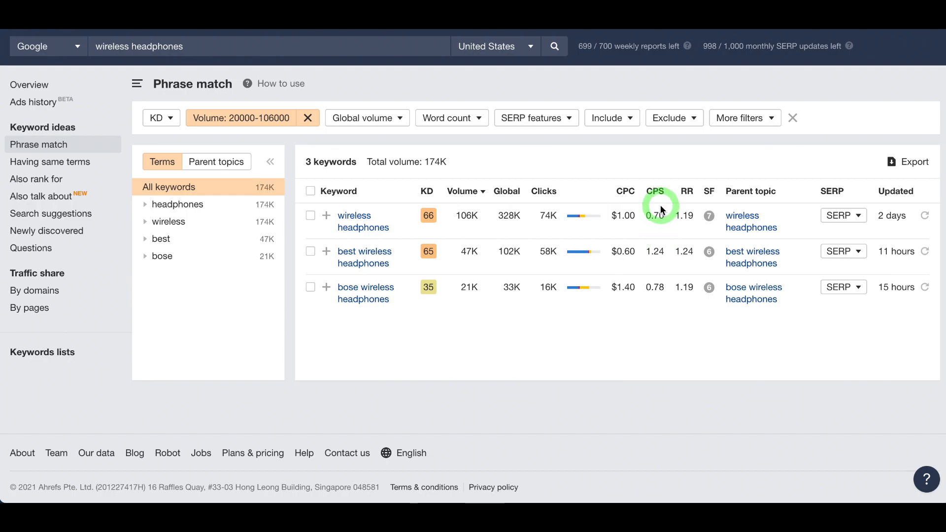
mouse_move(658, 196)
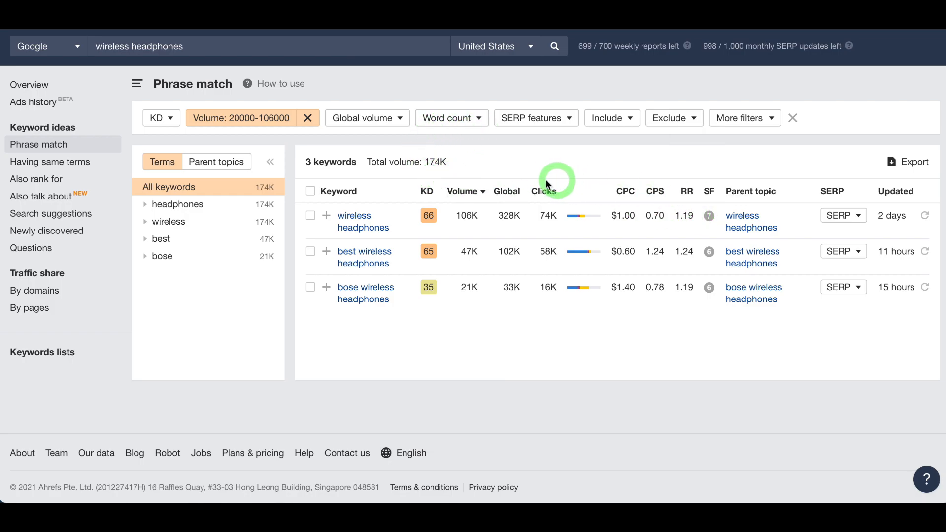
click(309, 119)
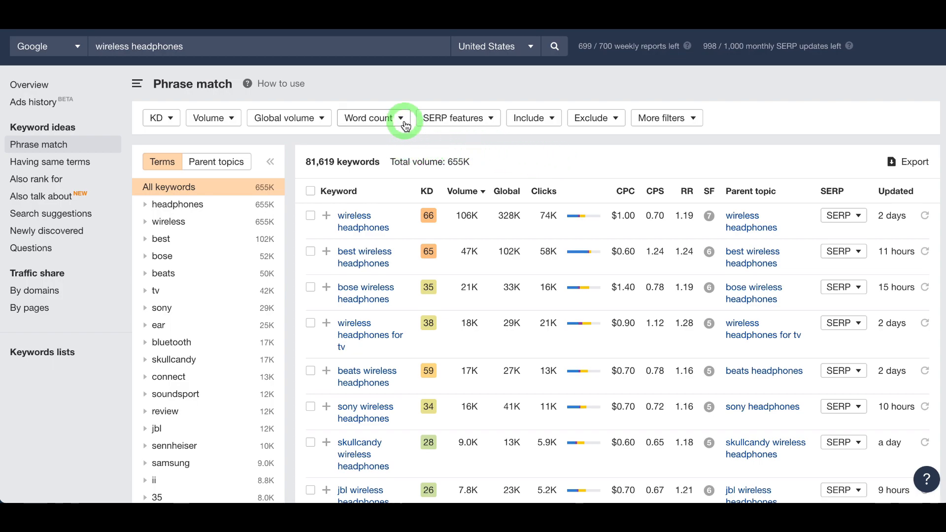
click(403, 124)
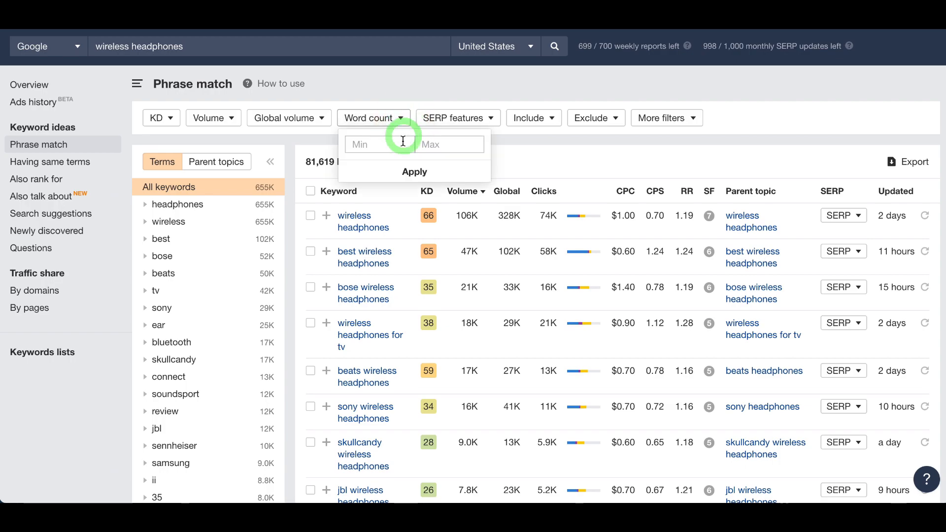